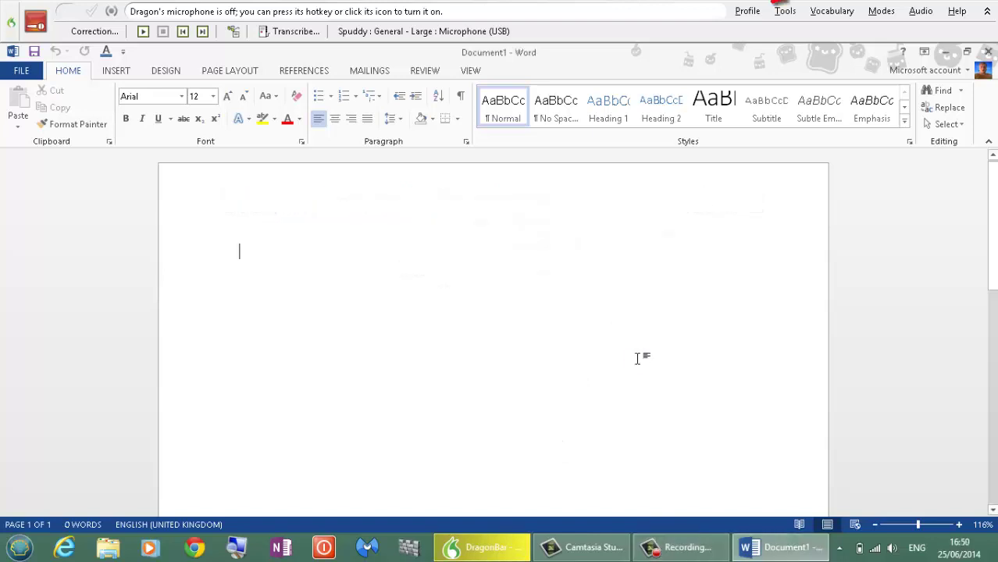
Add a new Dragon command named 'MyCommand' and move on to its description.
click(785, 11)
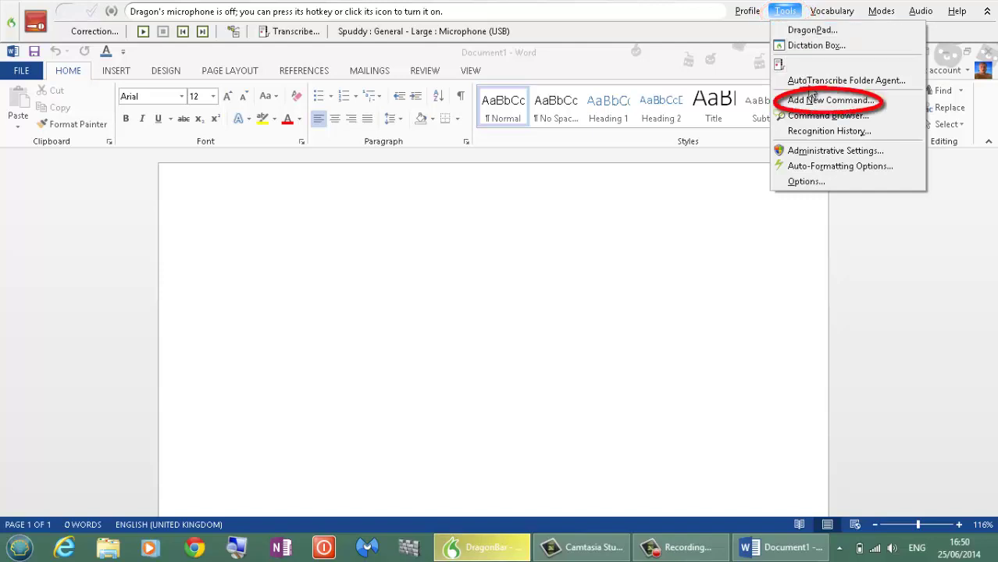
click(816, 102)
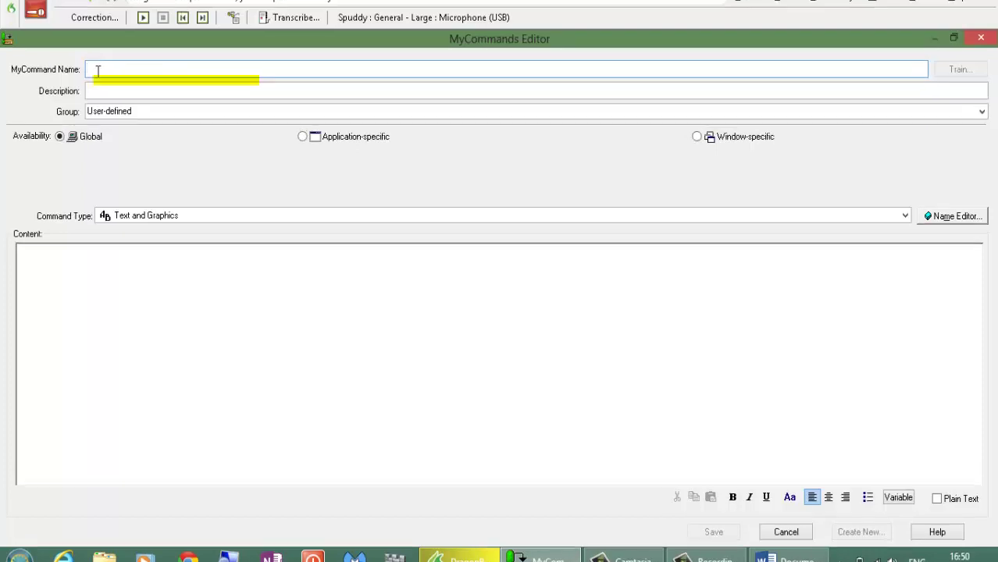
text(My)
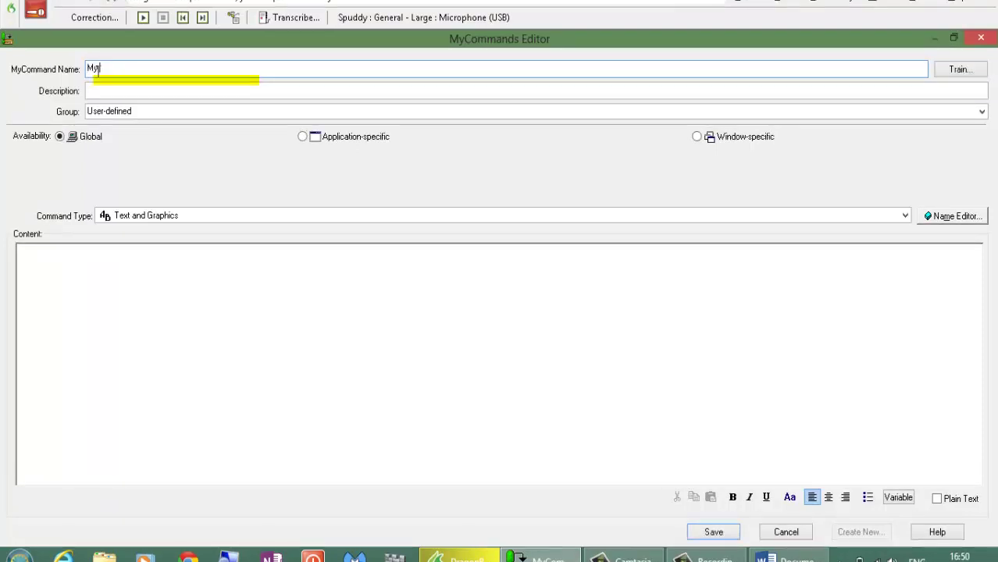
text(Command)
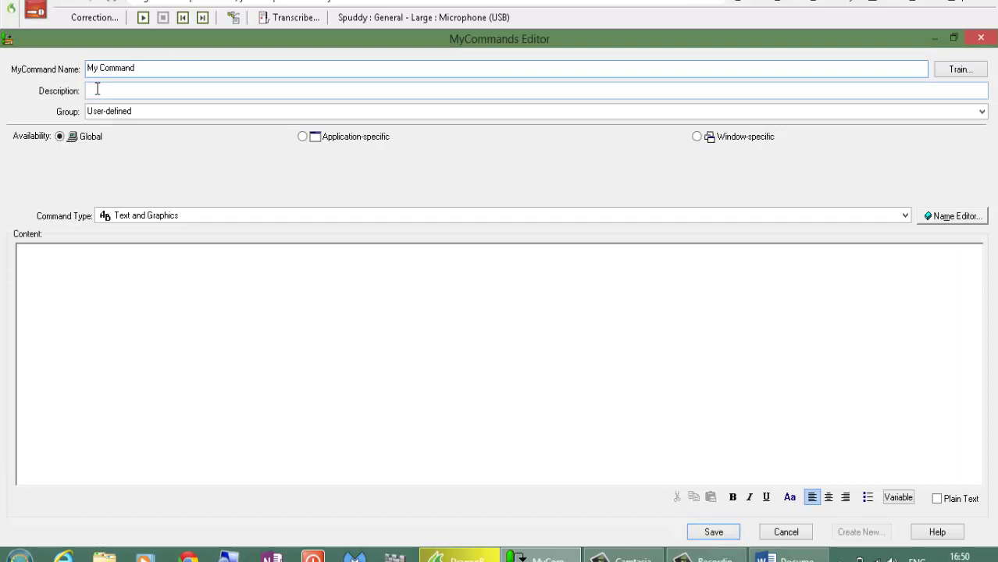
click(97, 89)
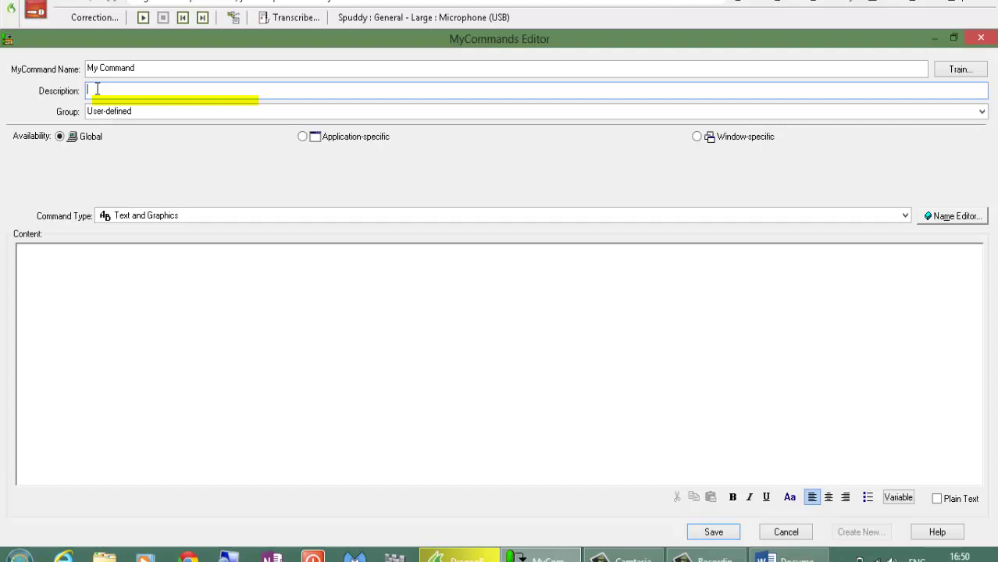
click(187, 114)
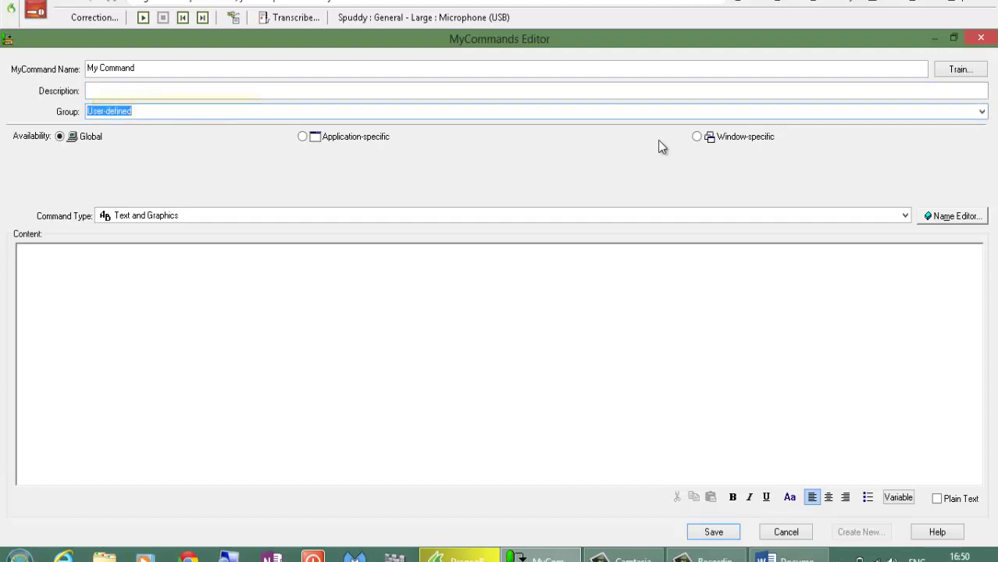
click(981, 114)
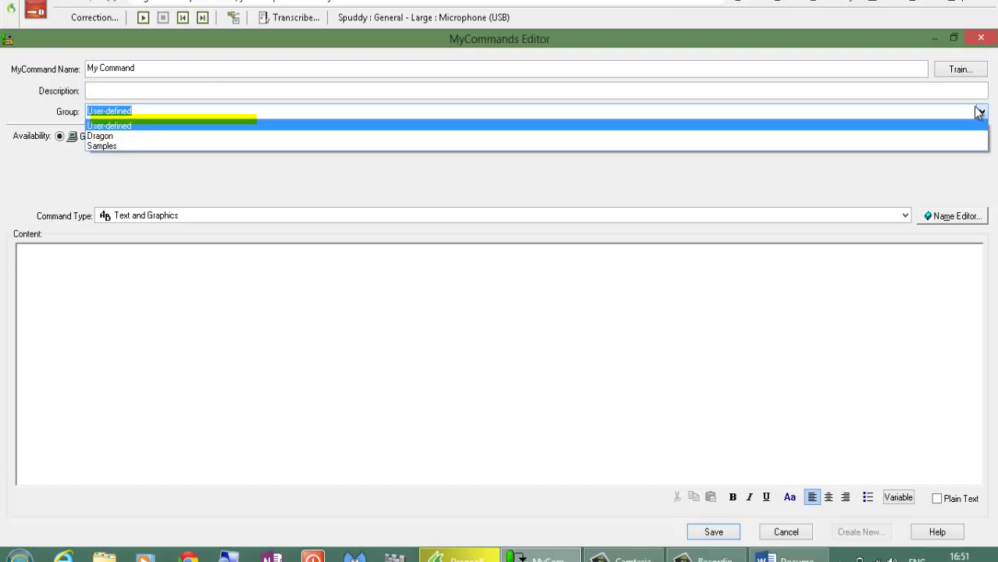
click(971, 97)
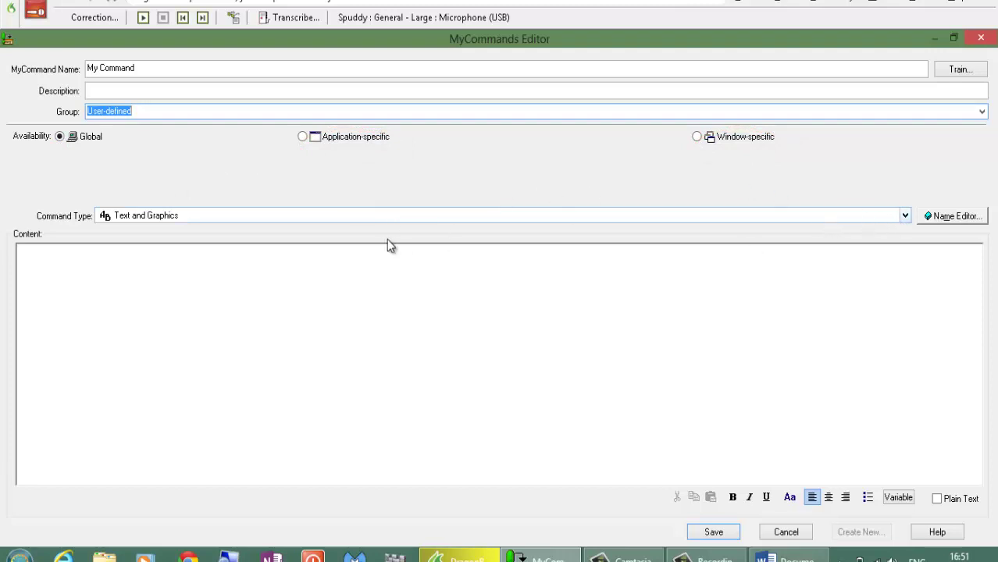
Set the command type to Macro Recorder and start recording.
click(904, 218)
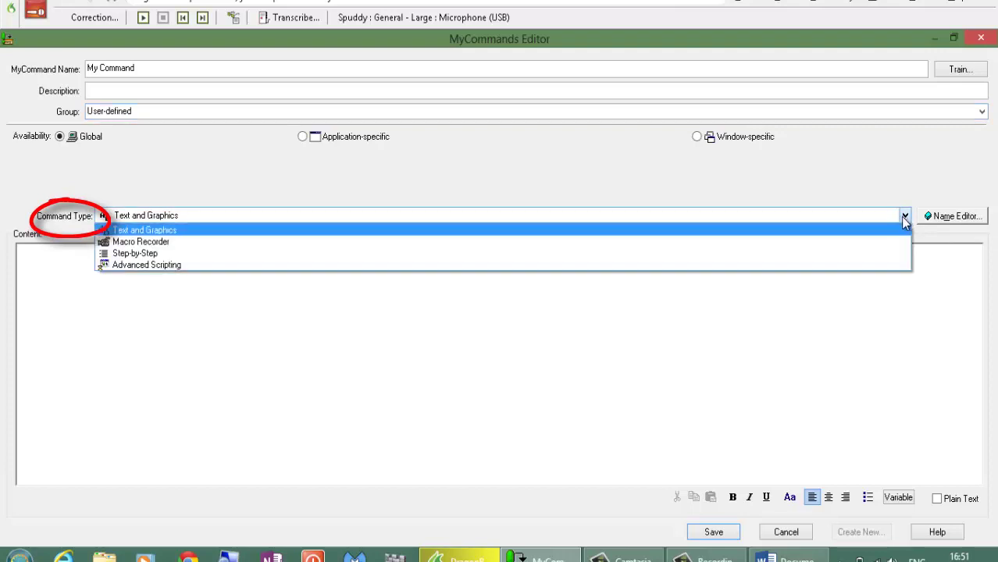
click(880, 242)
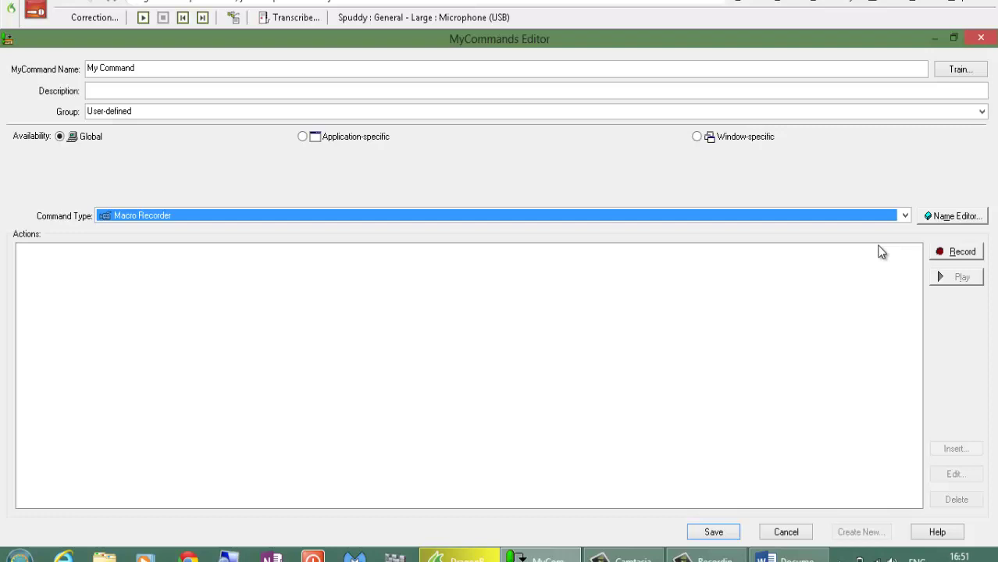
click(941, 254)
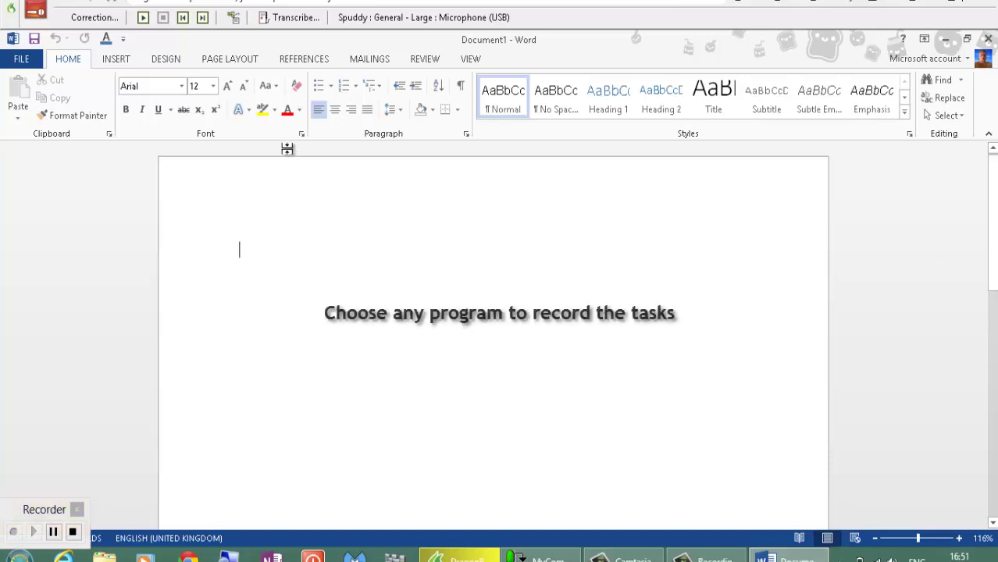
Set the Word font to Trebuchet MS, size 20, dark blue.
click(180, 87)
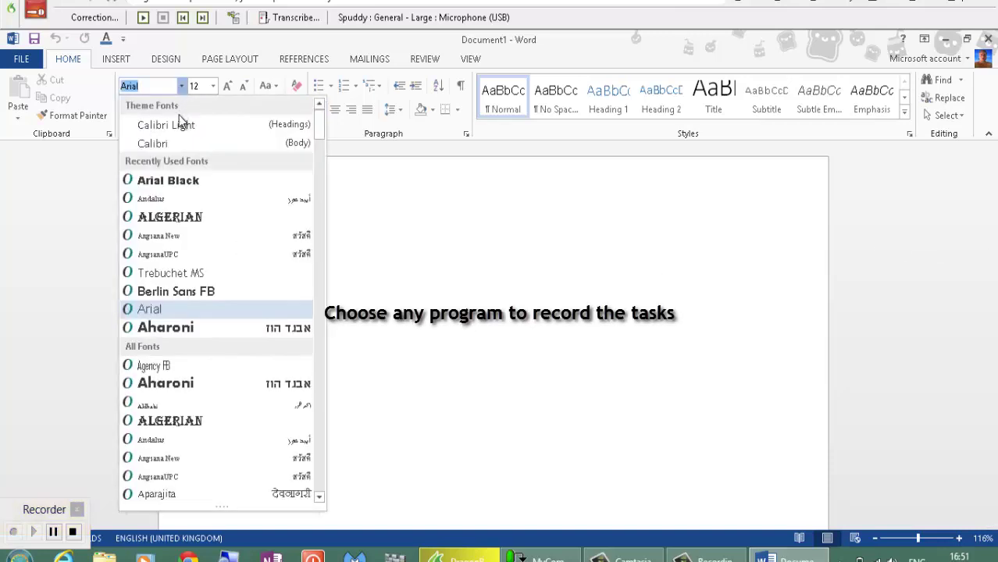
click(186, 274)
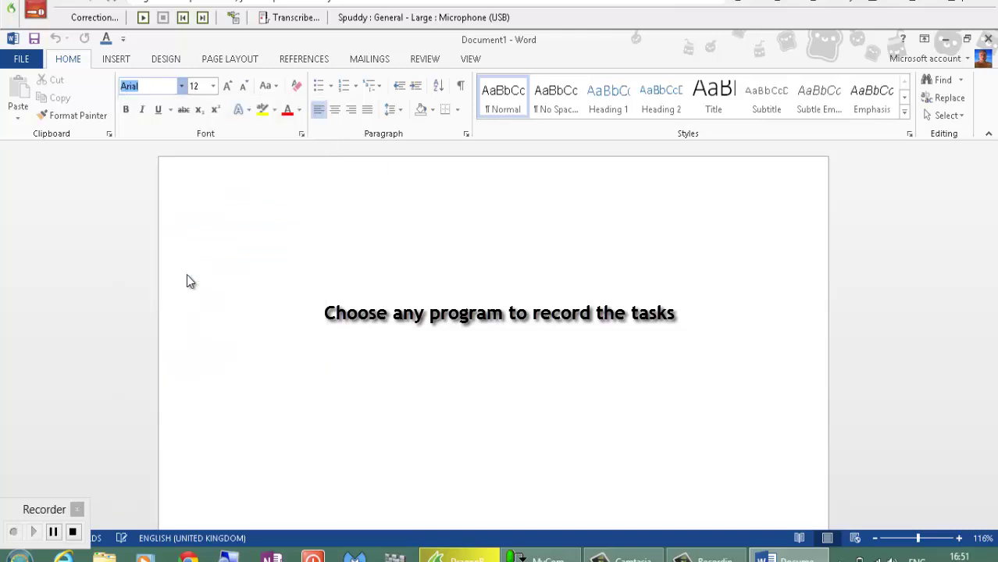
click(213, 86)
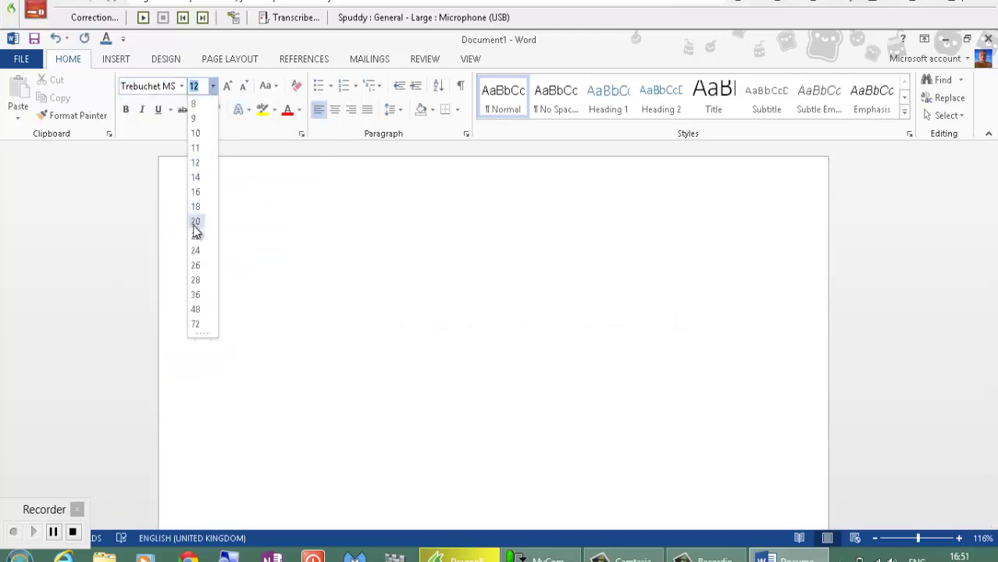
click(195, 221)
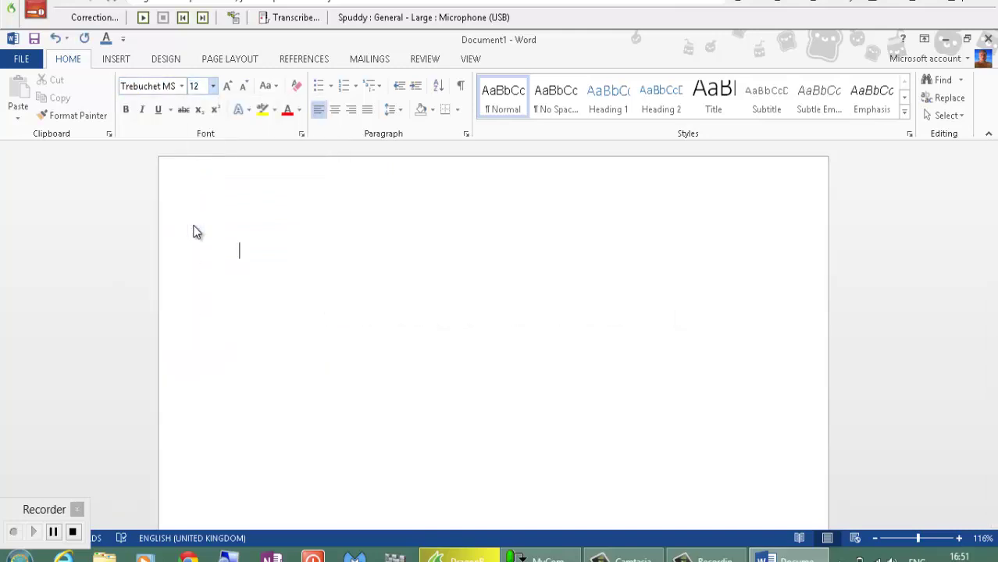
click(300, 110)
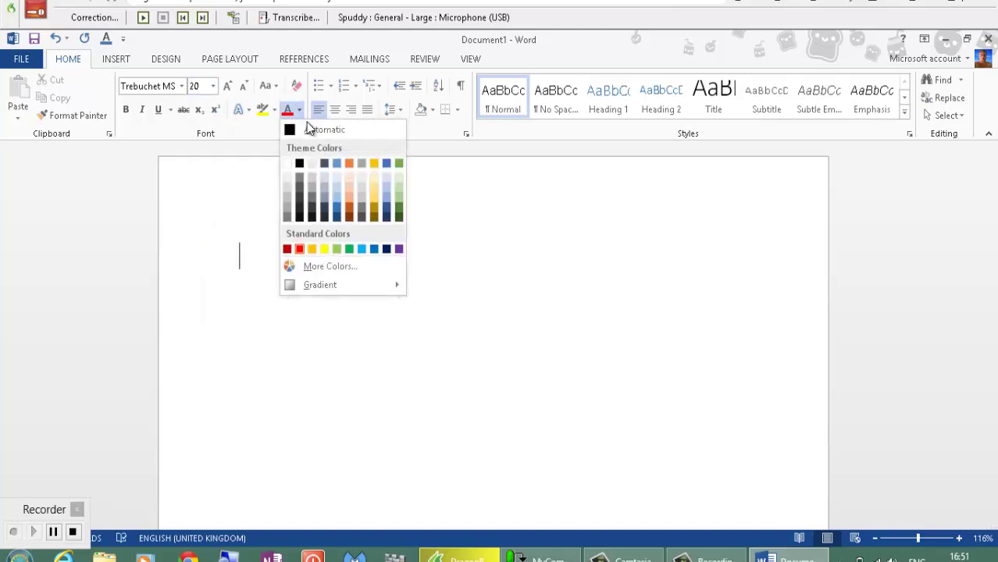
click(385, 250)
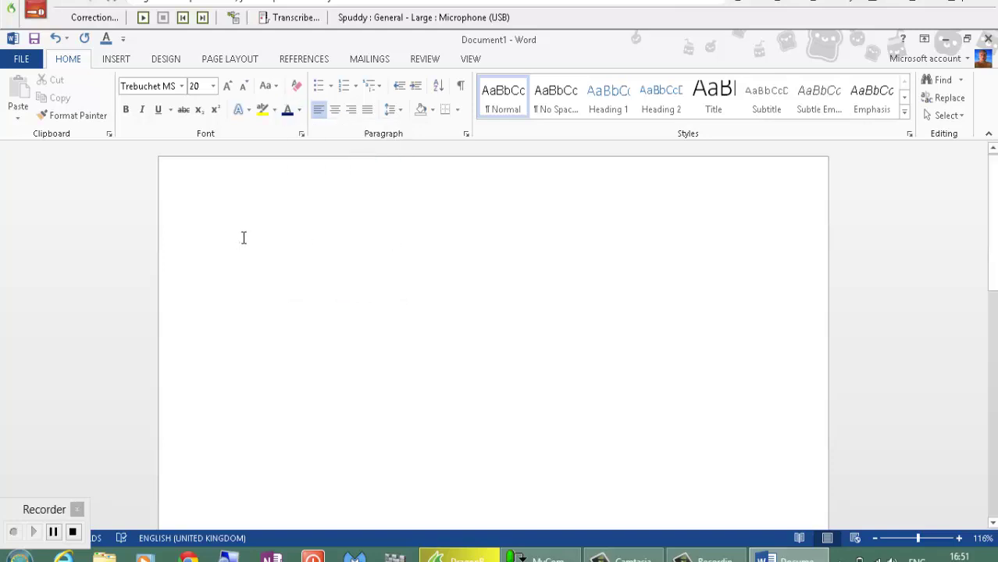
Type 'the test', centre and underline it, then stop the recording.
text(the test)
click(337, 114)
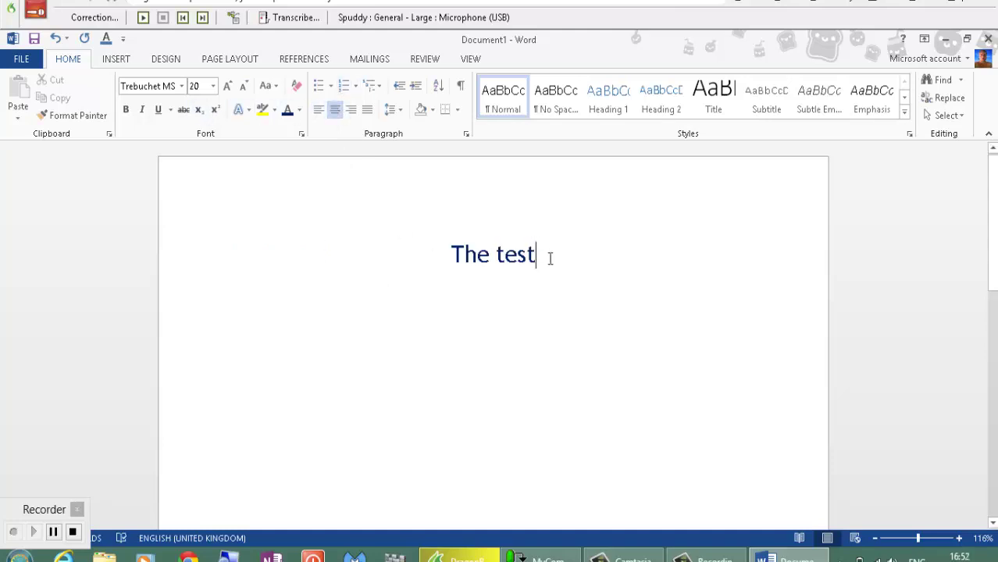
drag(547, 258, 441, 245)
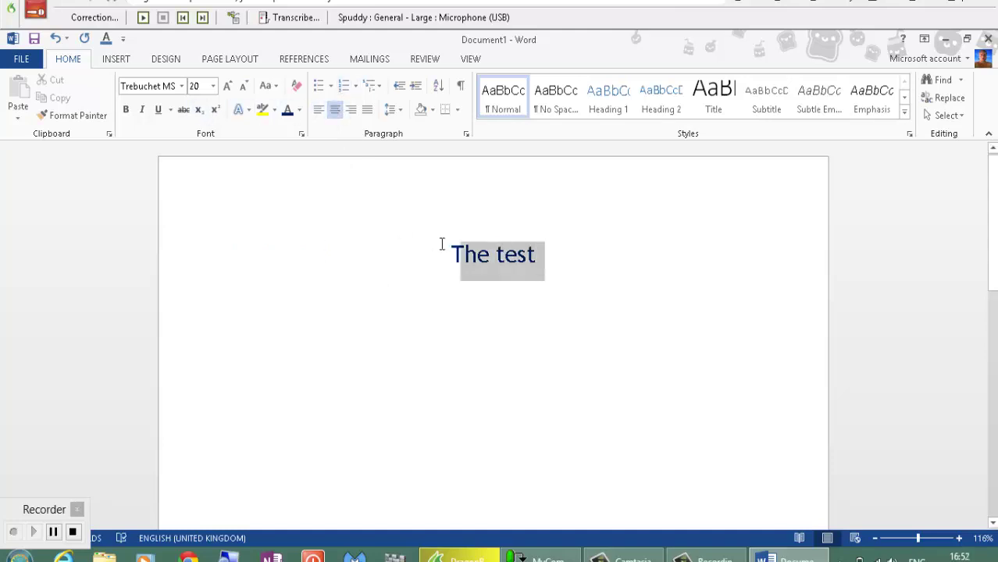
click(160, 113)
click(285, 296)
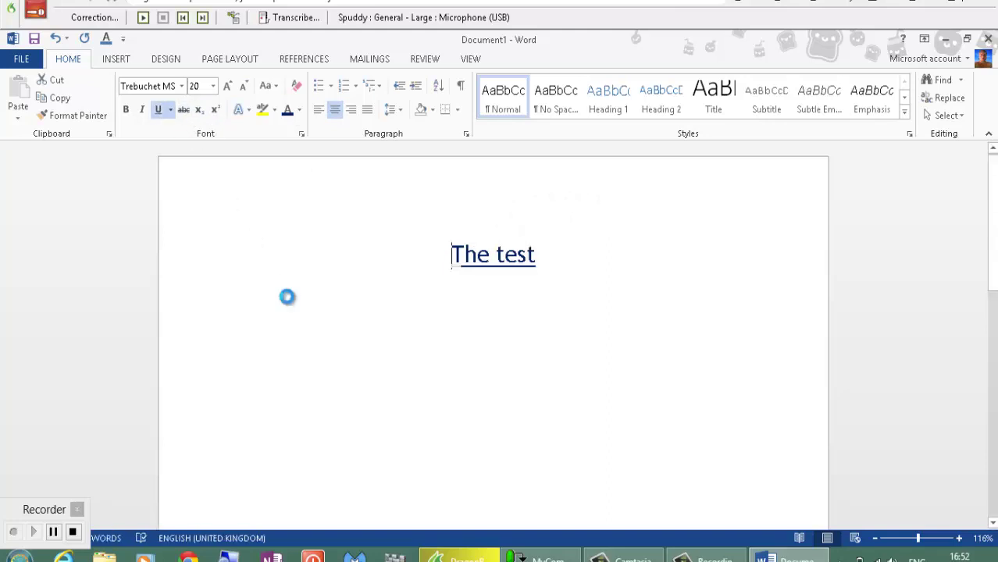
click(73, 531)
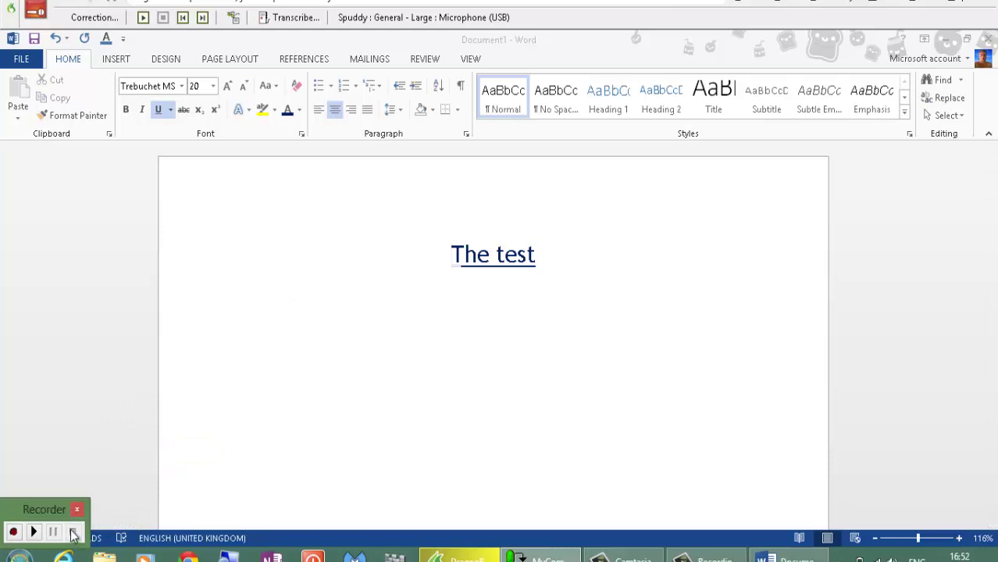
Review the recorded mouse actions and save My Command.
click(77, 509)
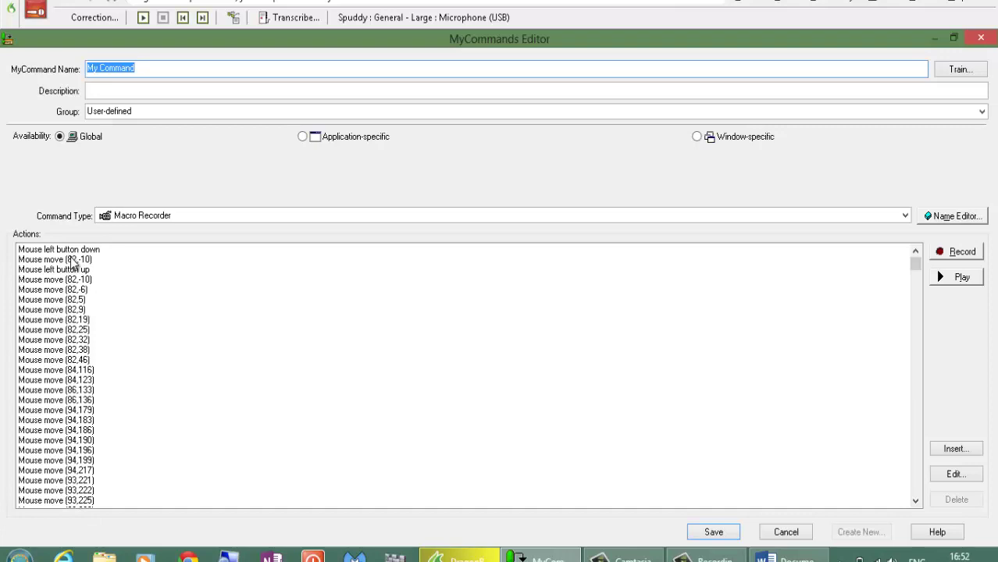
click(43, 291)
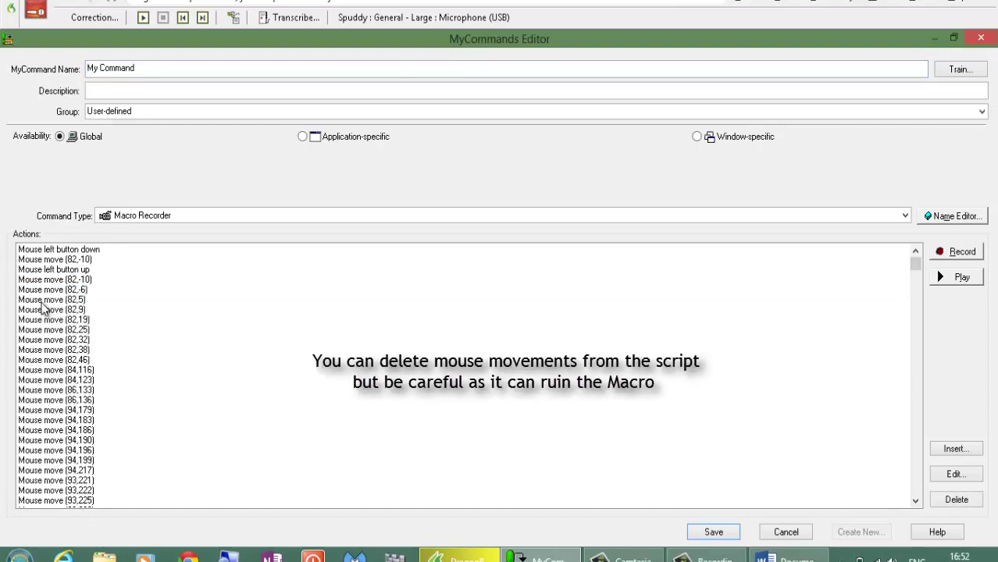
click(43, 301)
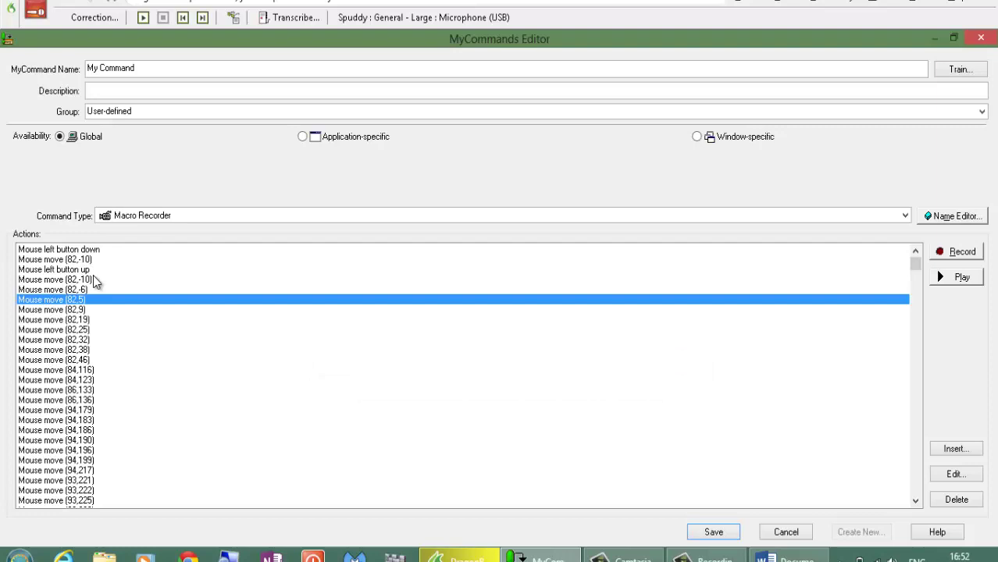
click(82, 249)
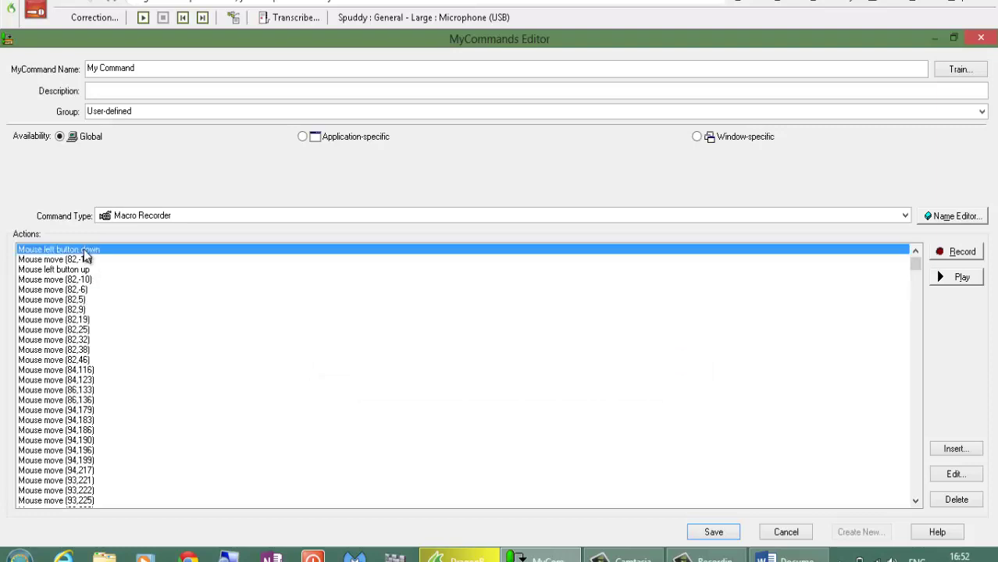
click(715, 533)
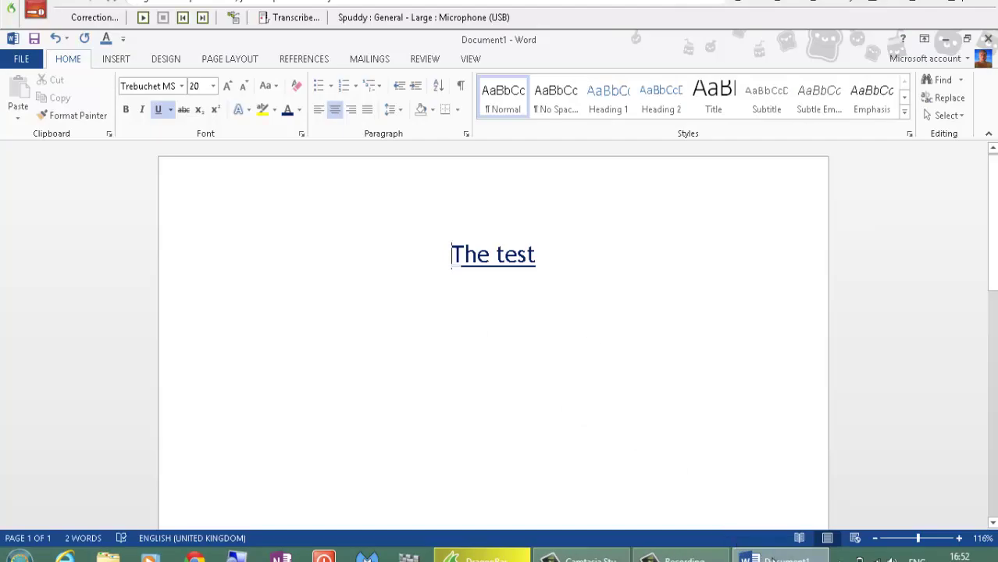
Open a new blank Word document and turn on Dragon's microphone.
key(ctrl+n)
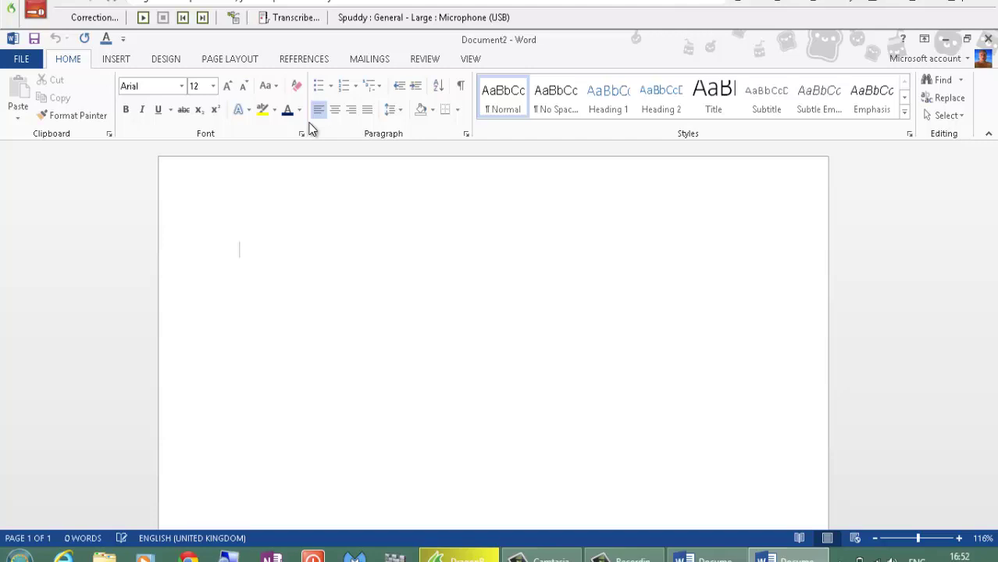
click(35, 8)
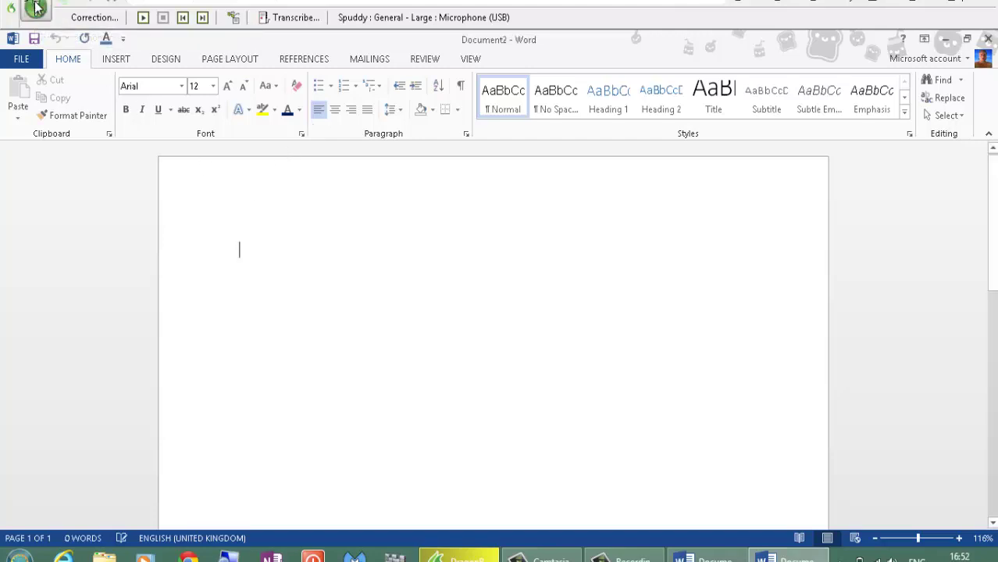
click(178, 87)
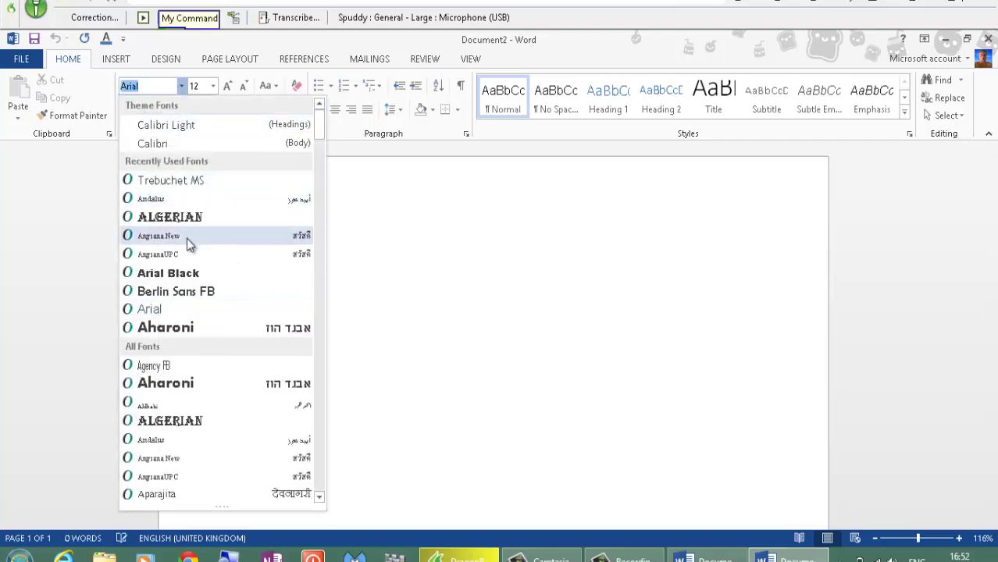
Keep Arial Black and set the font size to 20 in dark blue.
key(Escape)
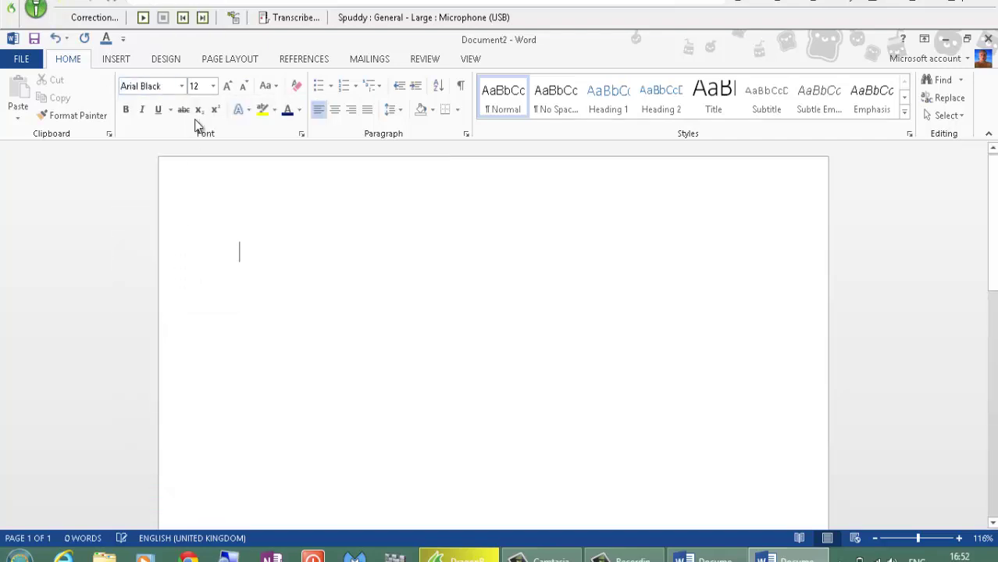
click(213, 90)
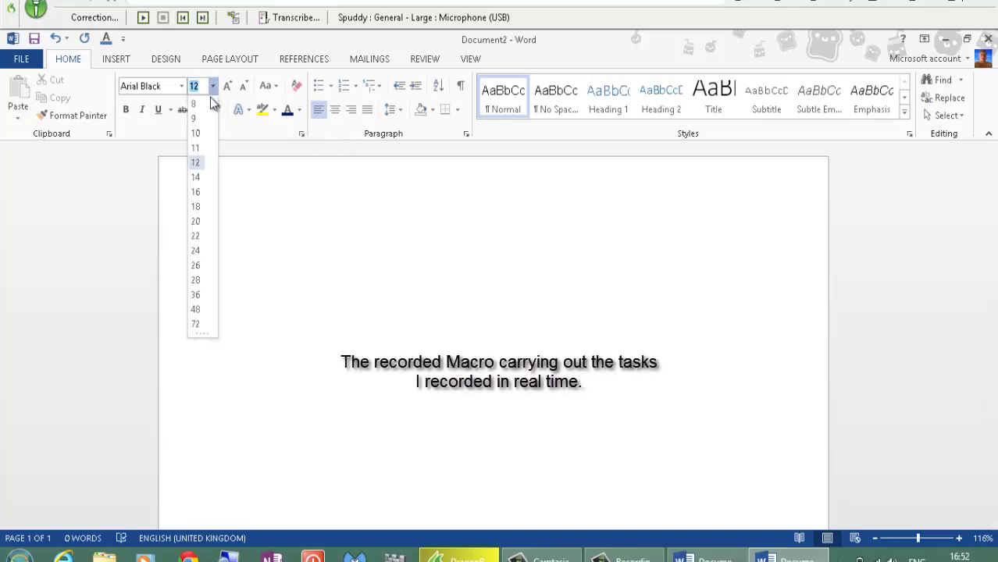
click(195, 222)
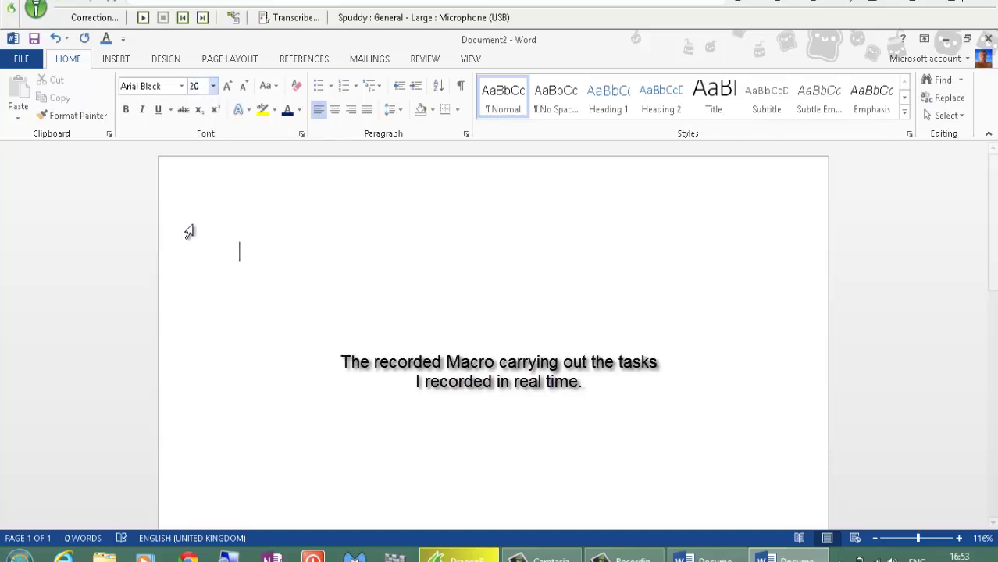
click(301, 113)
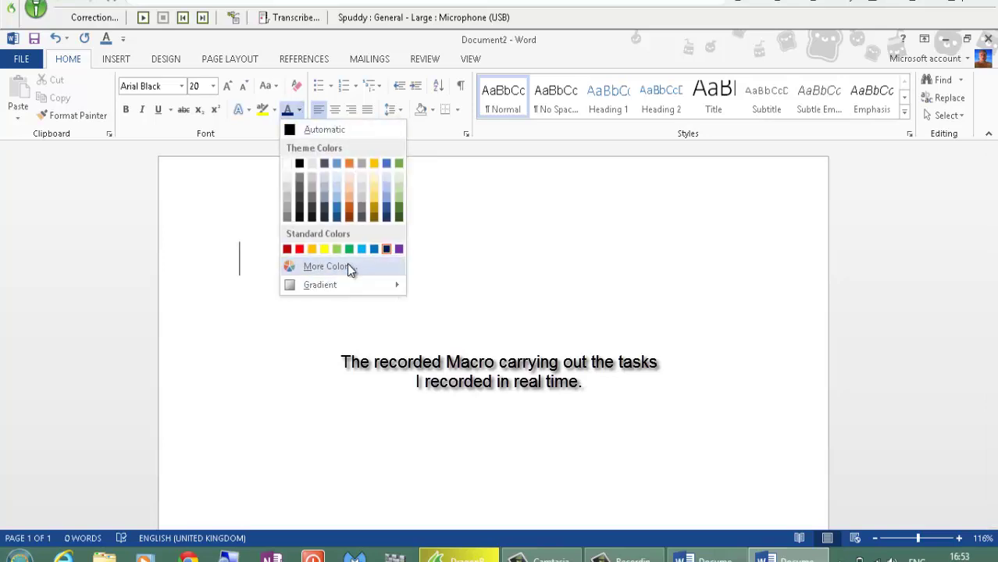
click(385, 249)
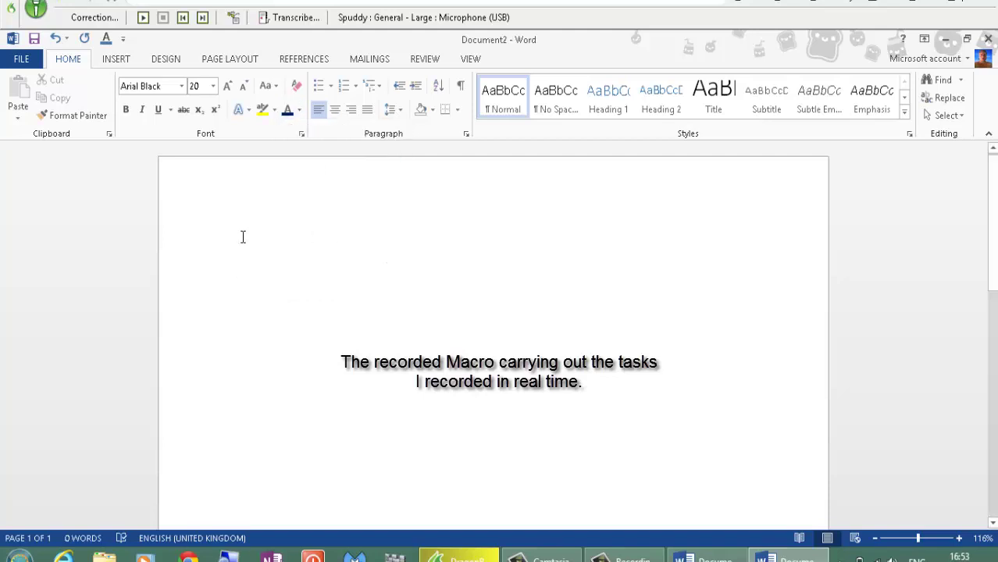
Type 'The test', centre it and underline it.
text(The test)
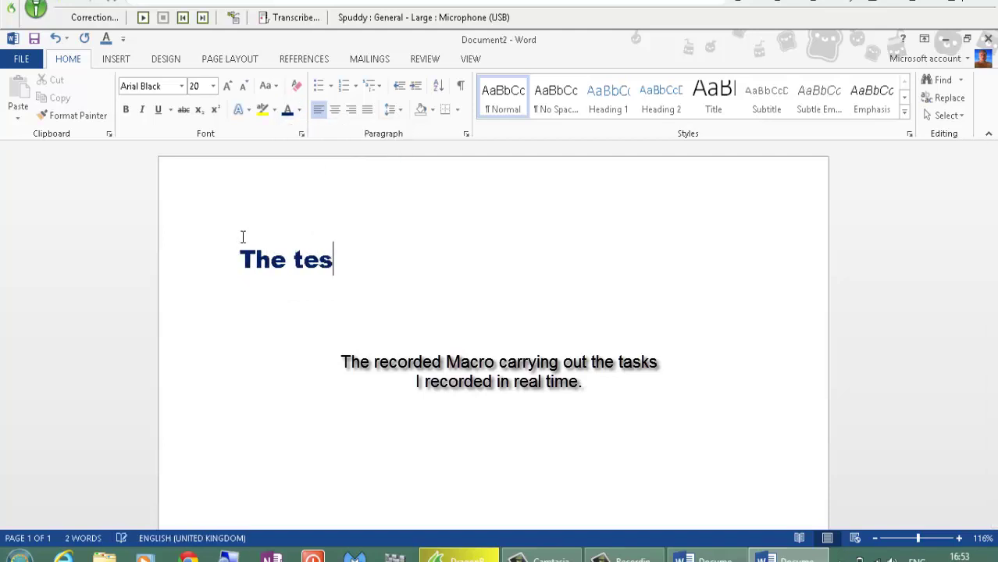
click(335, 110)
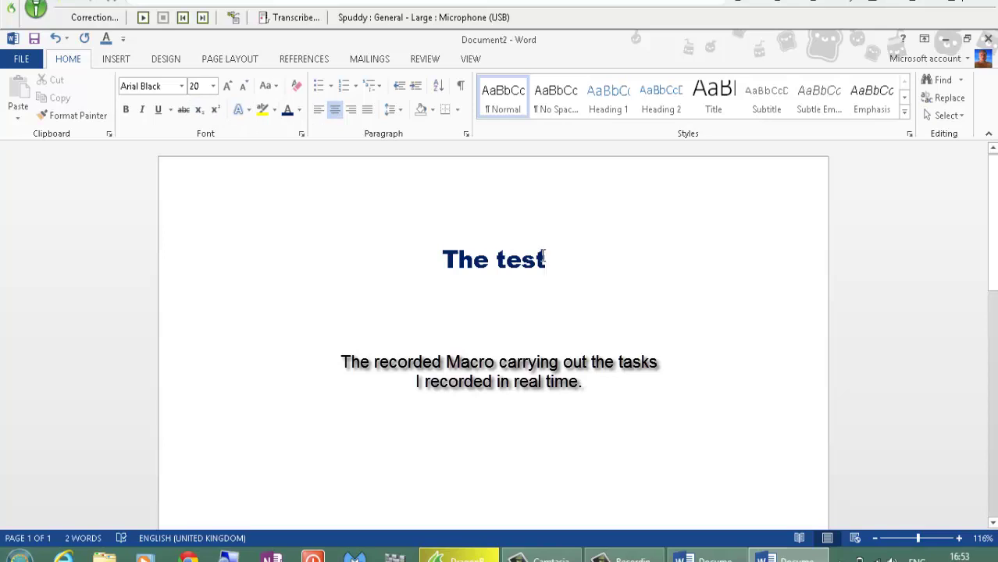
drag(546, 266, 439, 243)
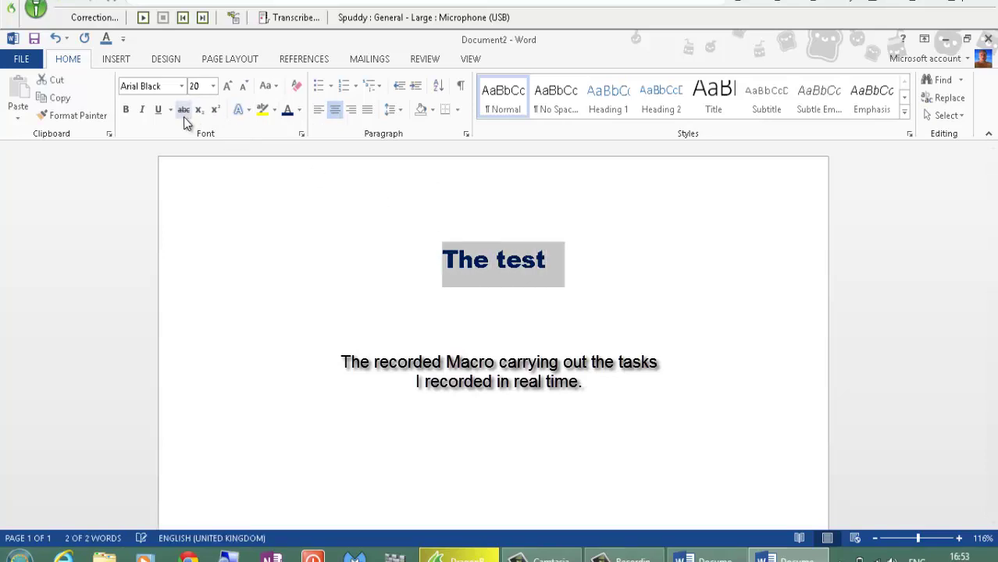
click(159, 111)
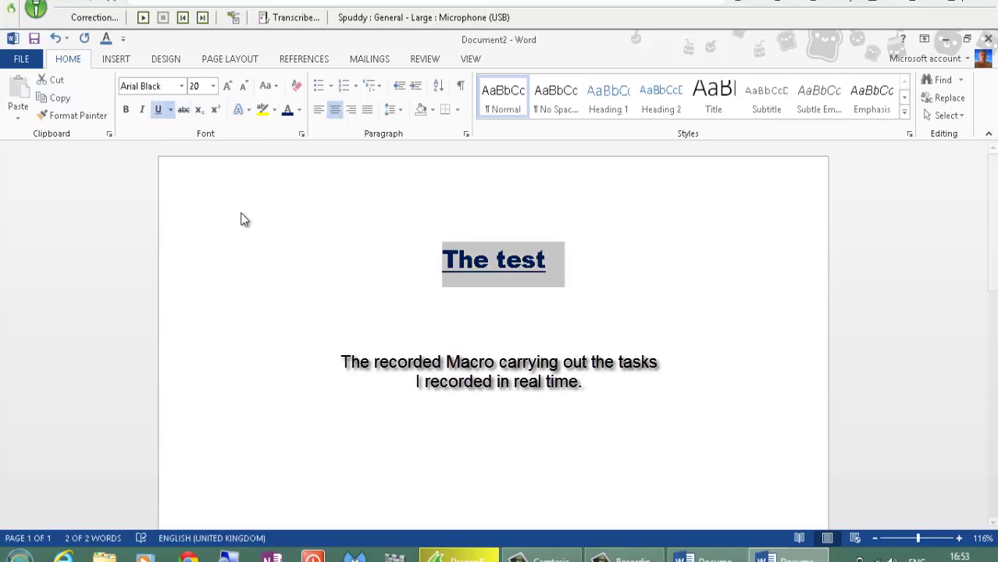
click(286, 294)
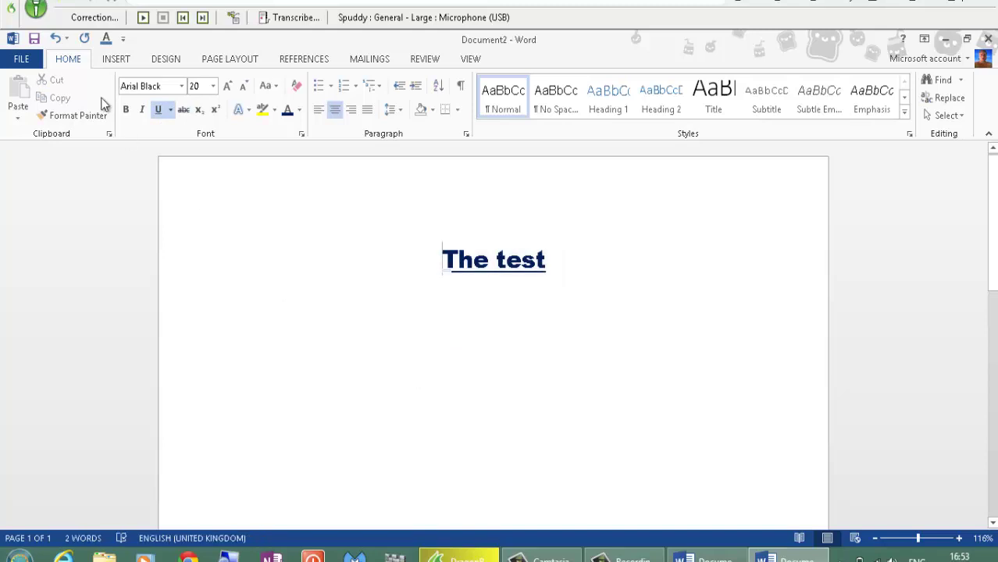
click(39, 19)
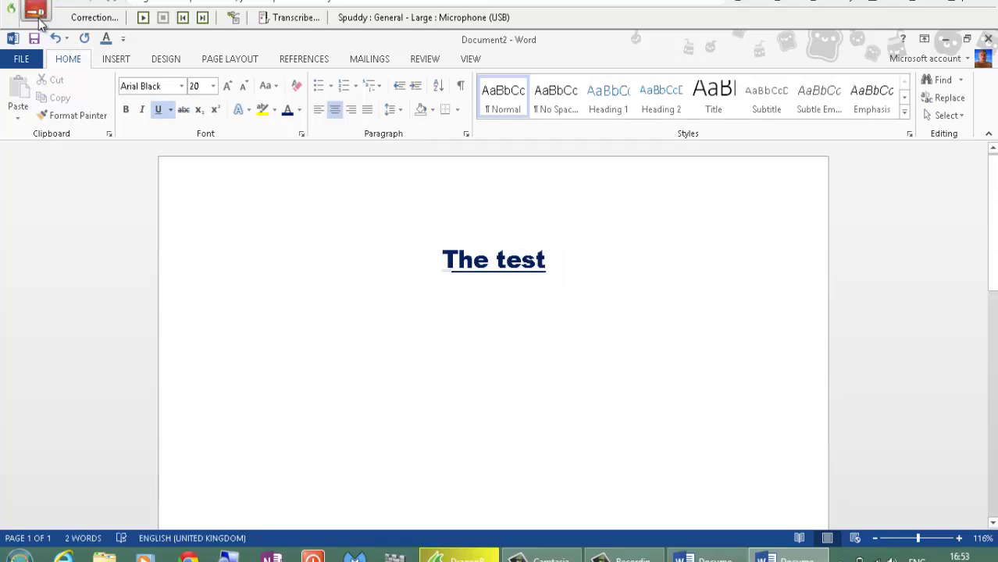